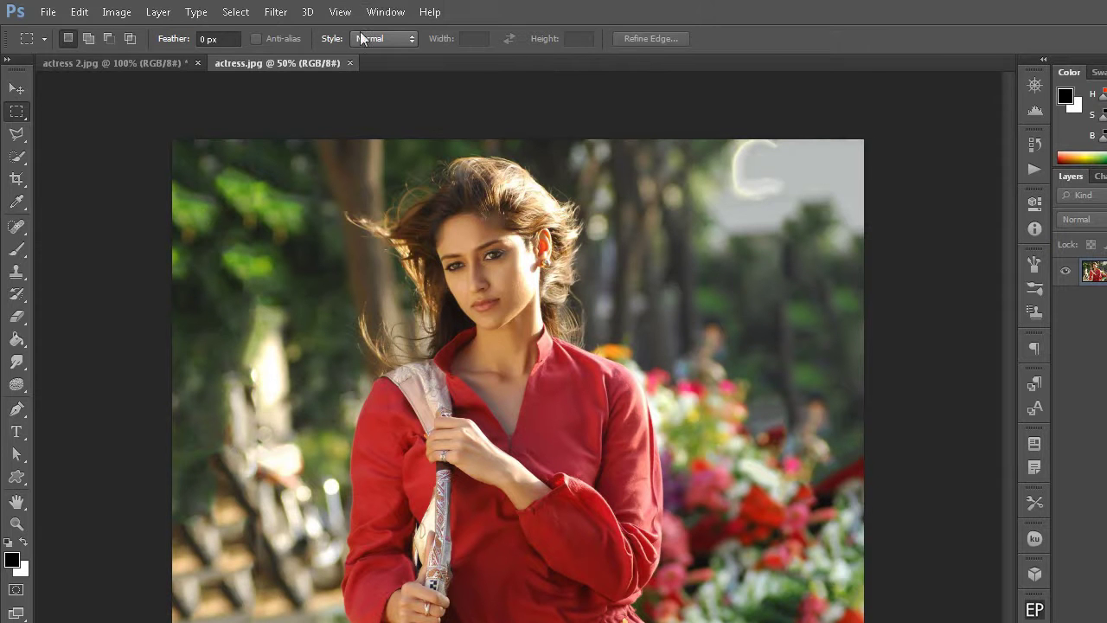
# Open the Actions panel from the Window menu to list the default actions.
pyautogui.click(384, 16)
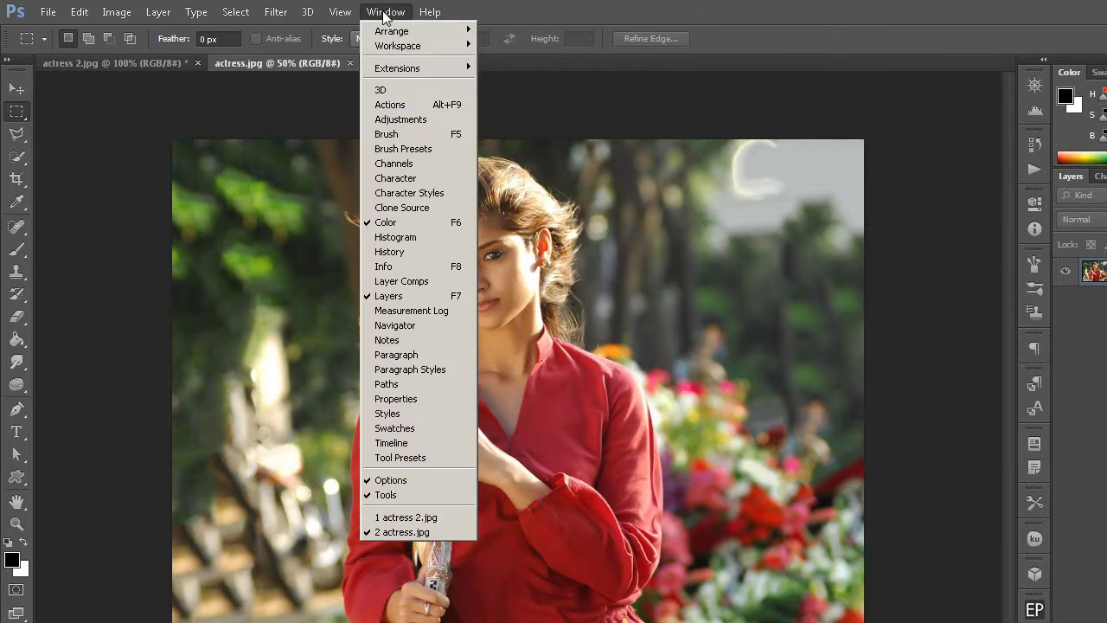
pyautogui.click(390, 105)
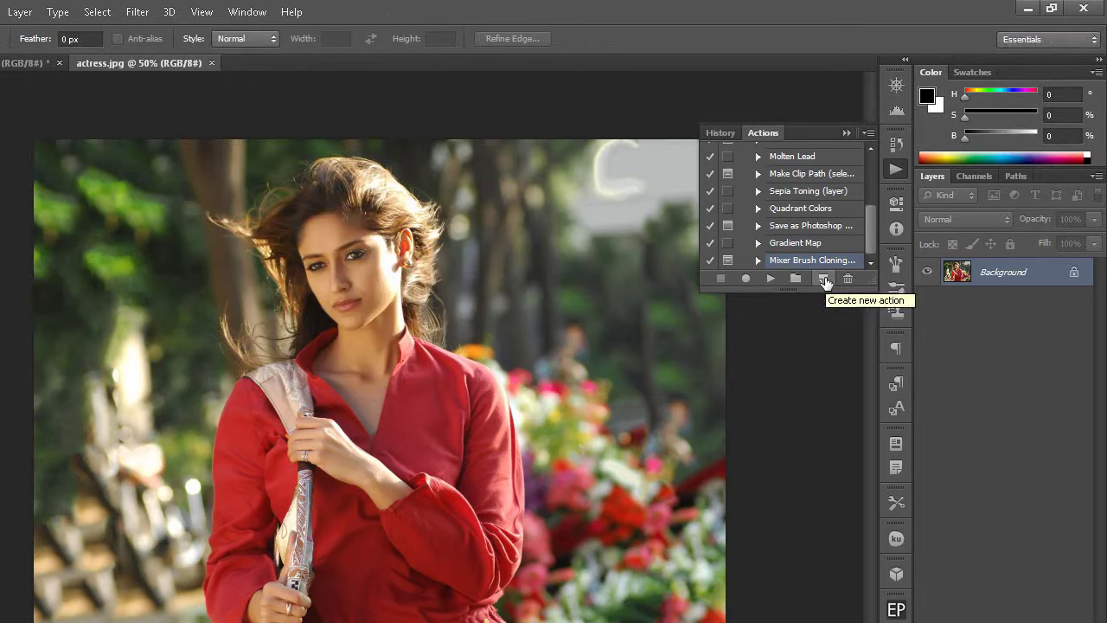
# Create a new action named 'orange tone' in Default Actions and begin recording.
pyautogui.click(825, 279)
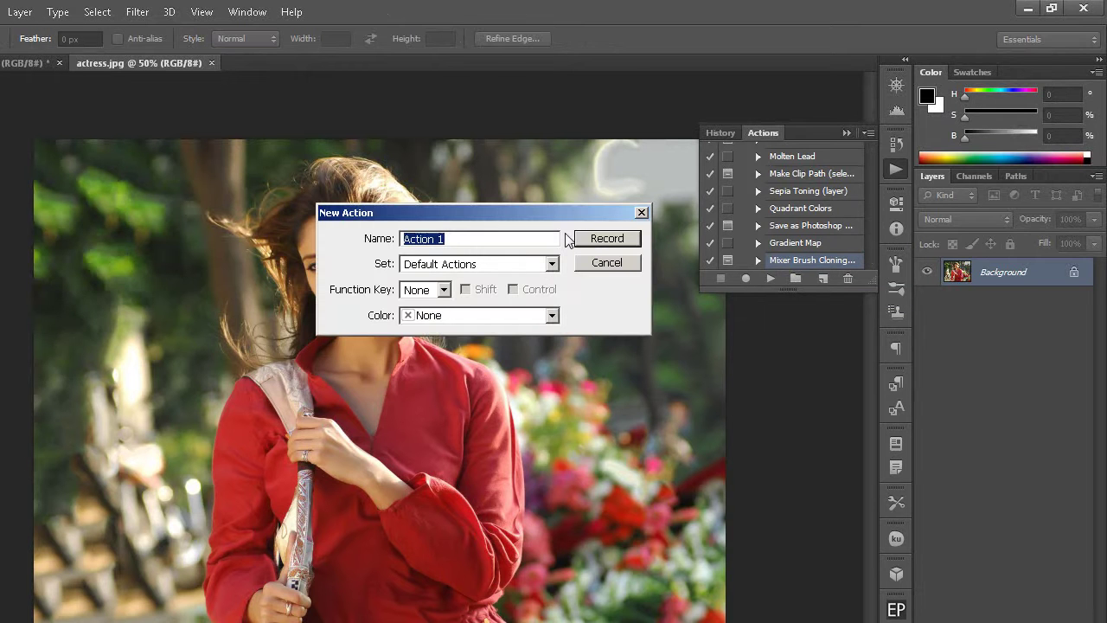
pyautogui.press('BackSpace')
pyautogui.write('orange ')
pyautogui.write('tone')
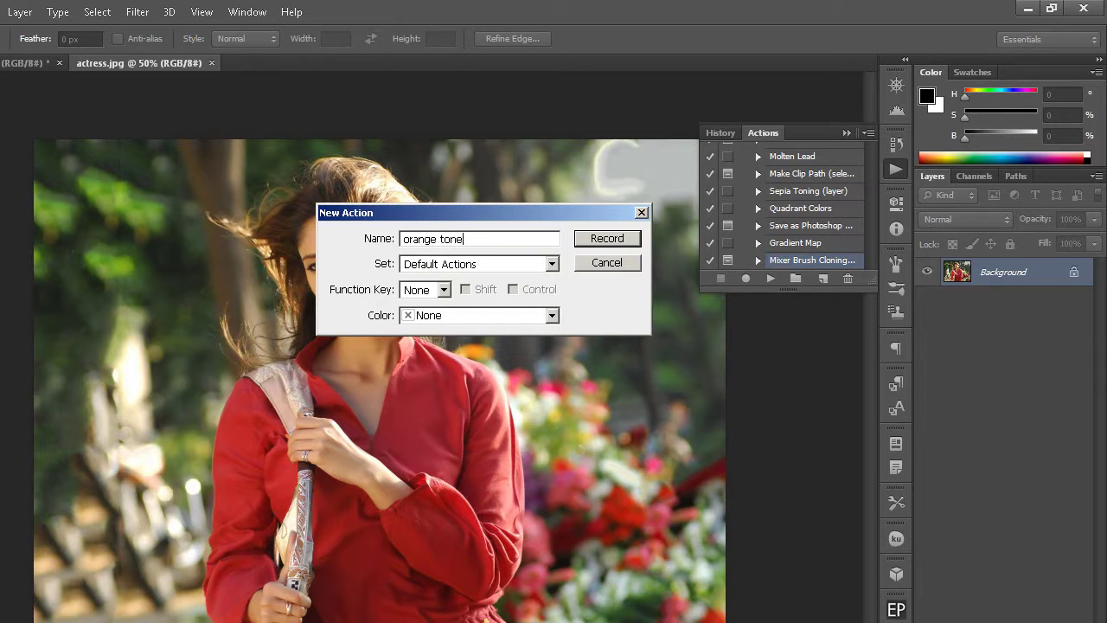
pyautogui.click(622, 240)
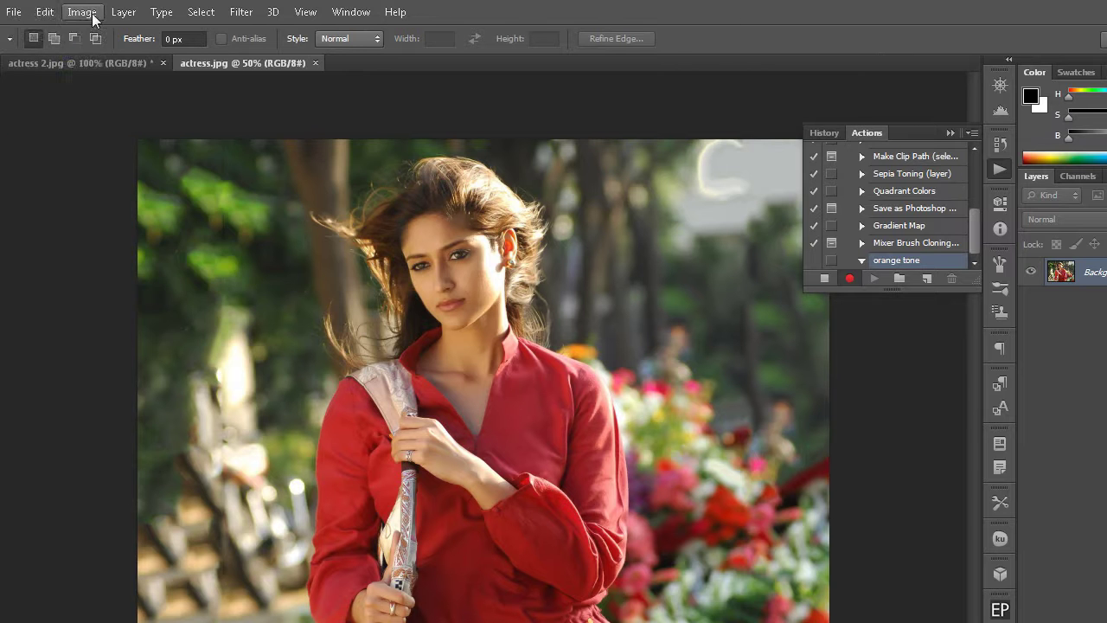
# Apply legacy Brightness/Contrast with brightness 13 and contrast 1.
pyautogui.click(87, 13)
pyautogui.moveTo(136, 53)
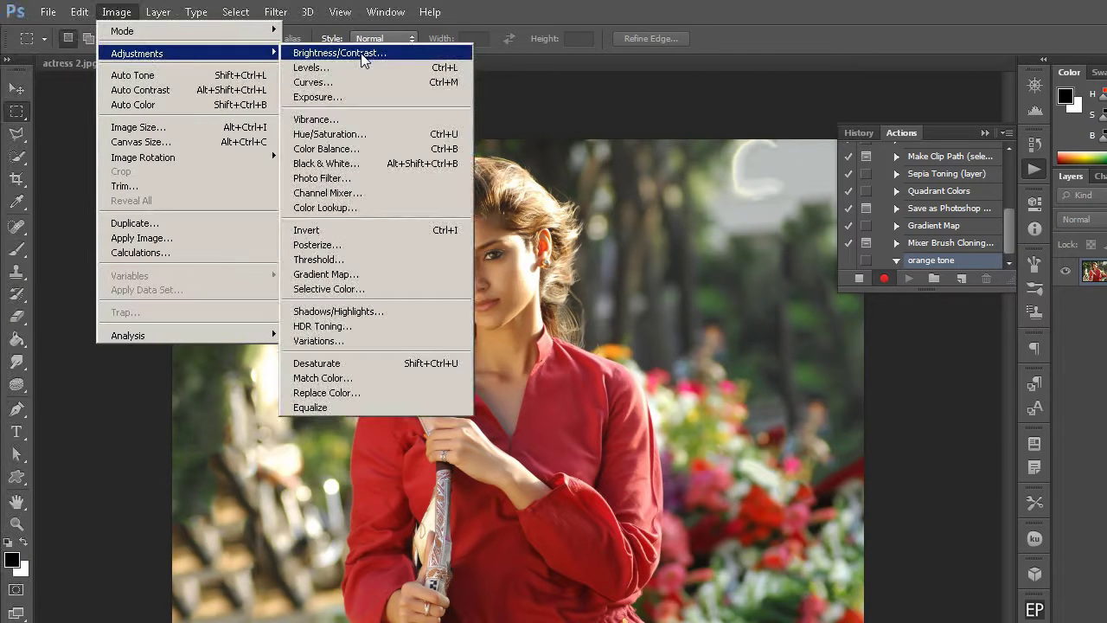
pyautogui.click(363, 54)
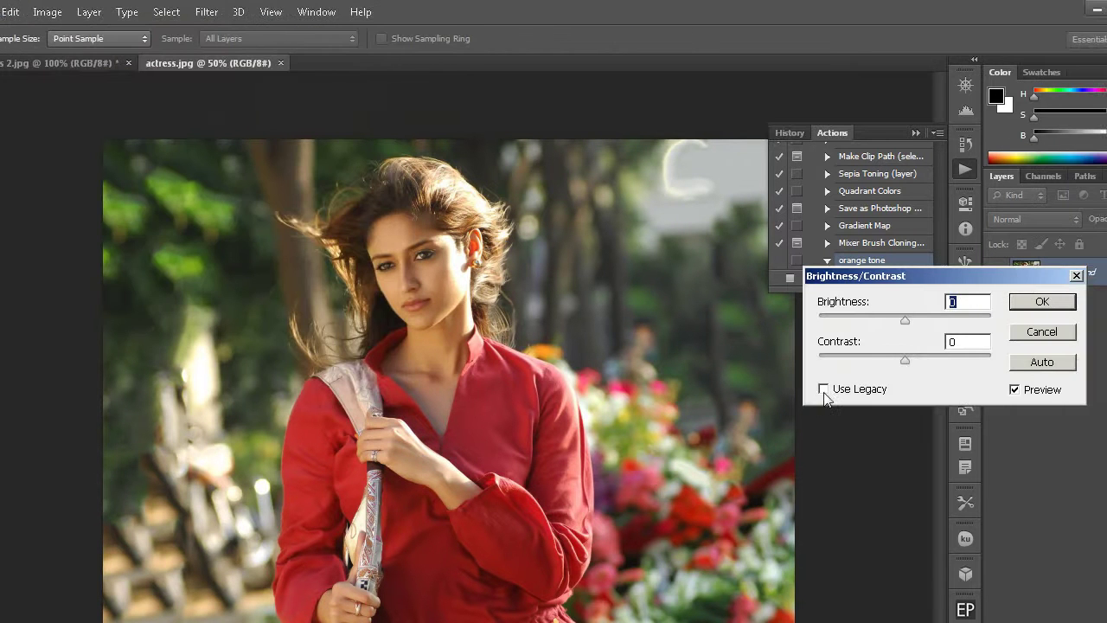
pyautogui.click(823, 389)
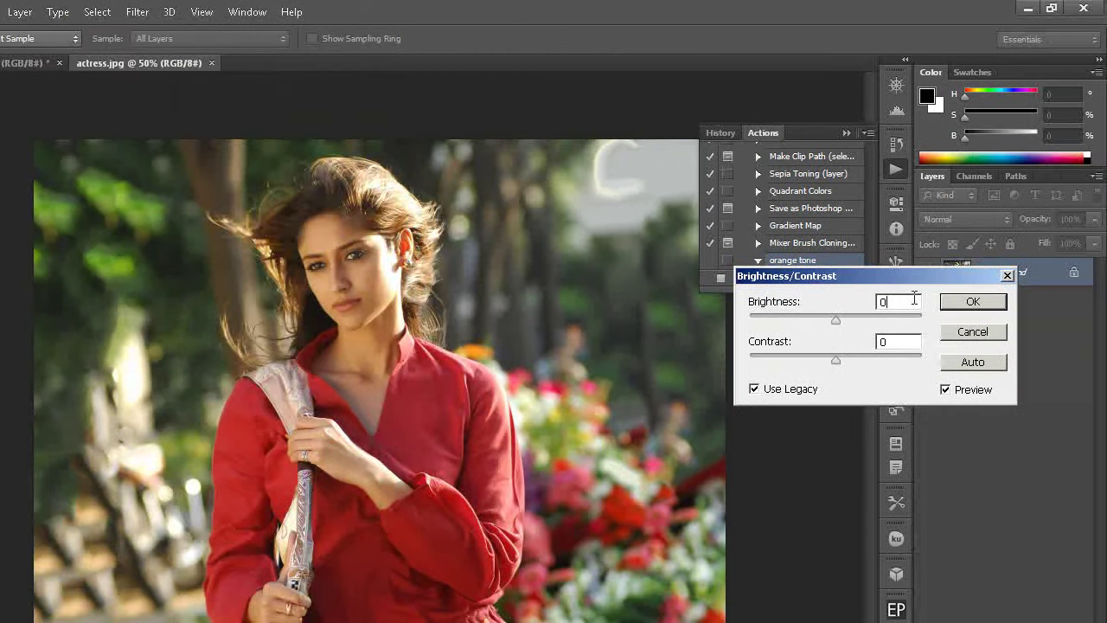
pyautogui.press('BackSpace')
pyautogui.write('13')
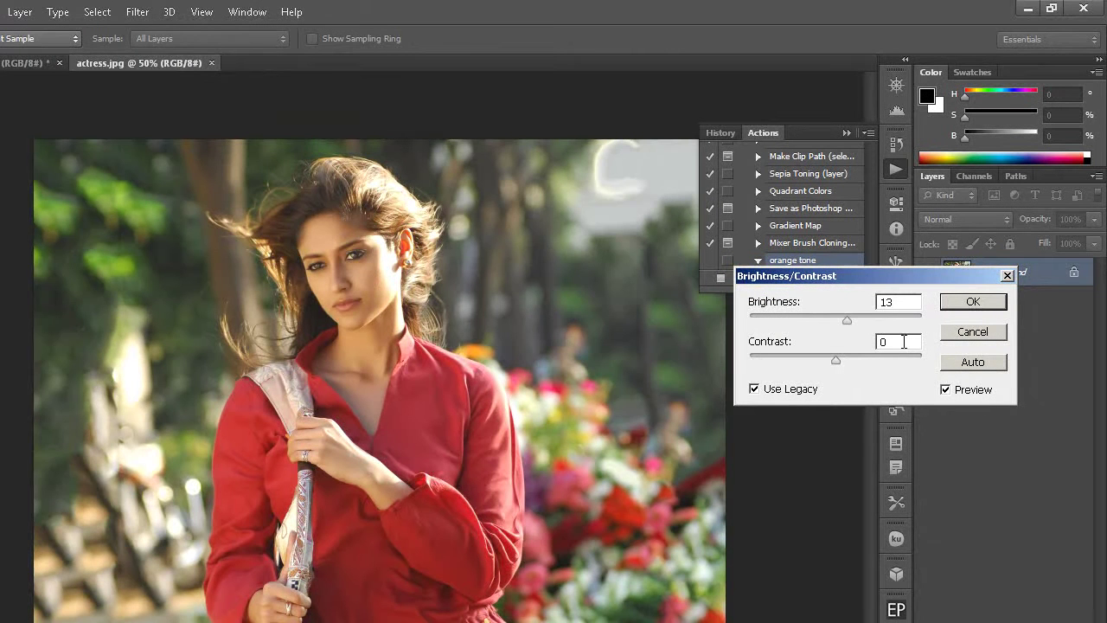
pyautogui.write('1')
pyautogui.click(969, 302)
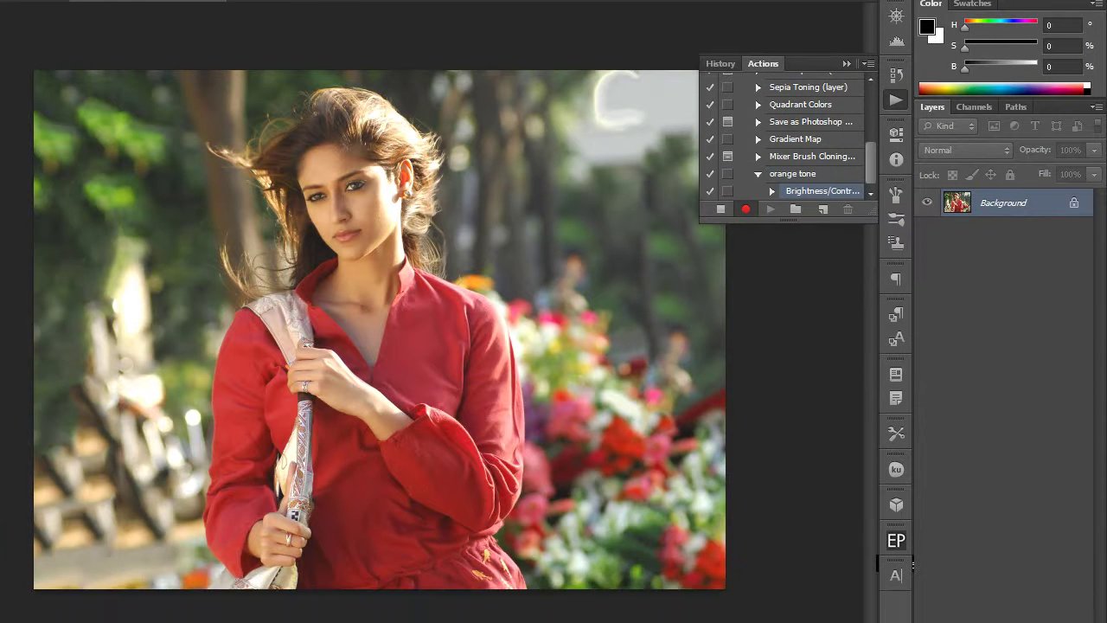
# Add a gradient fill layer and set its left colour stop to orange-red b94011.
pyautogui.click(1010, 597)
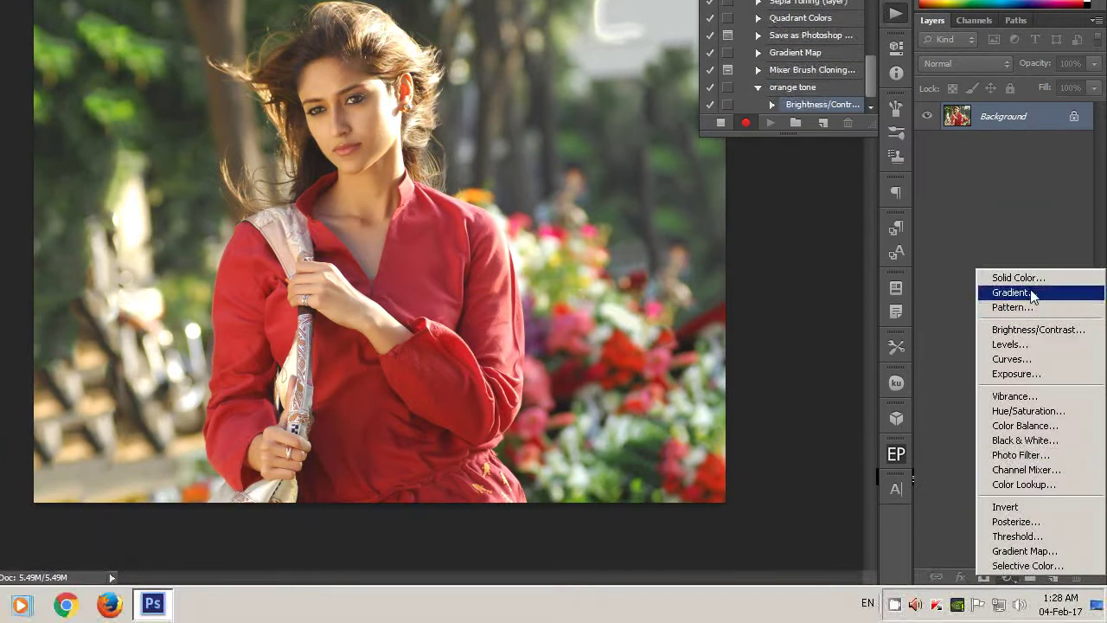
pyautogui.click(1032, 294)
pyautogui.click(904, 75)
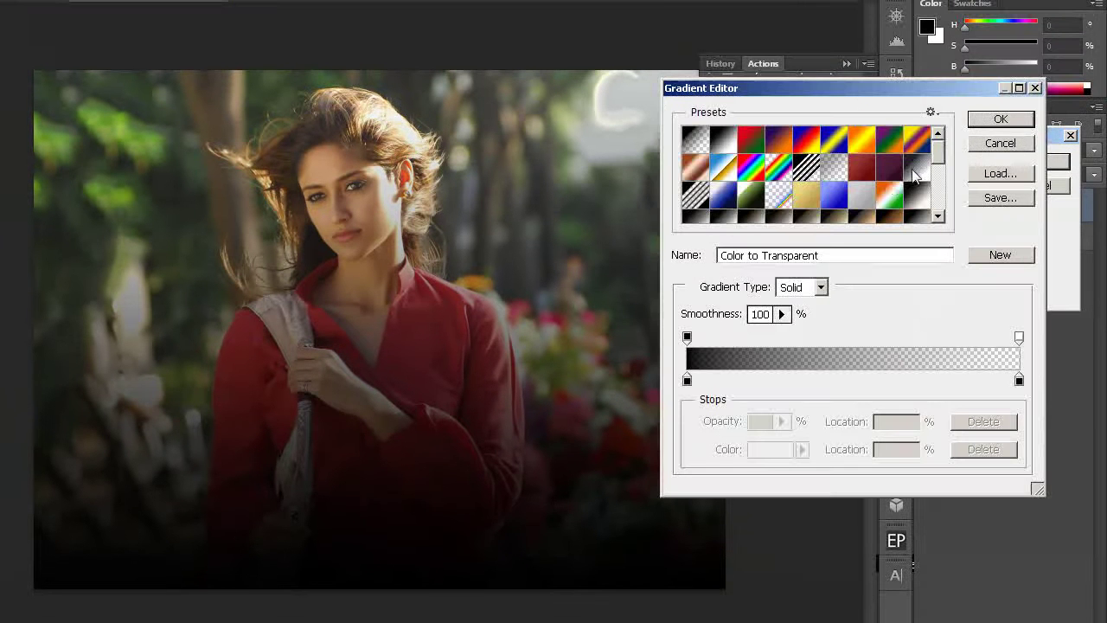
pyautogui.click(687, 380)
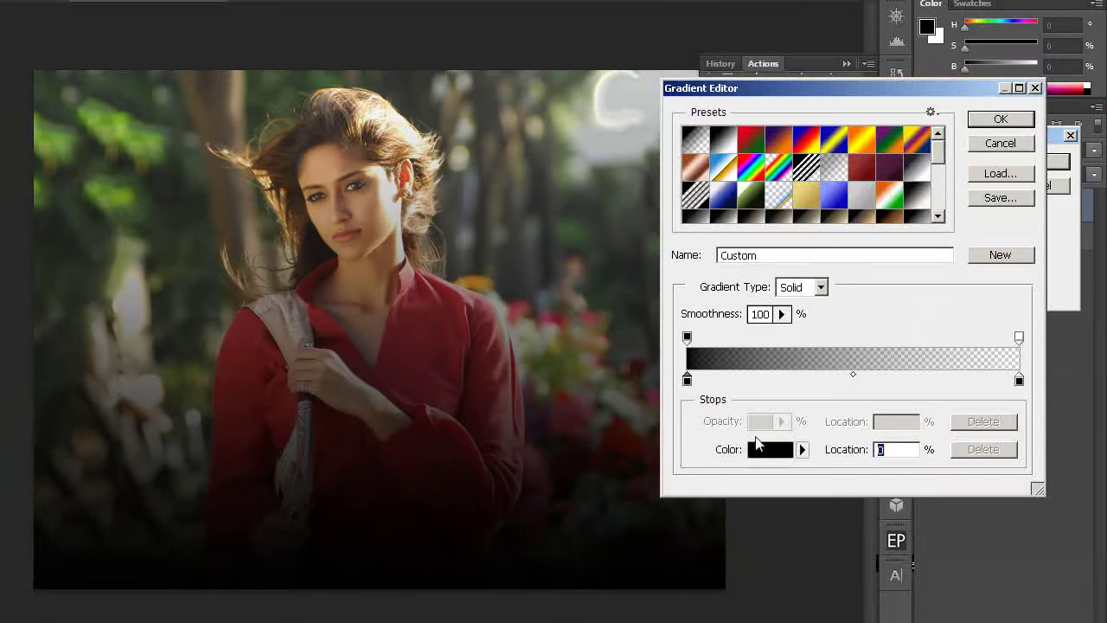
pyautogui.click(761, 451)
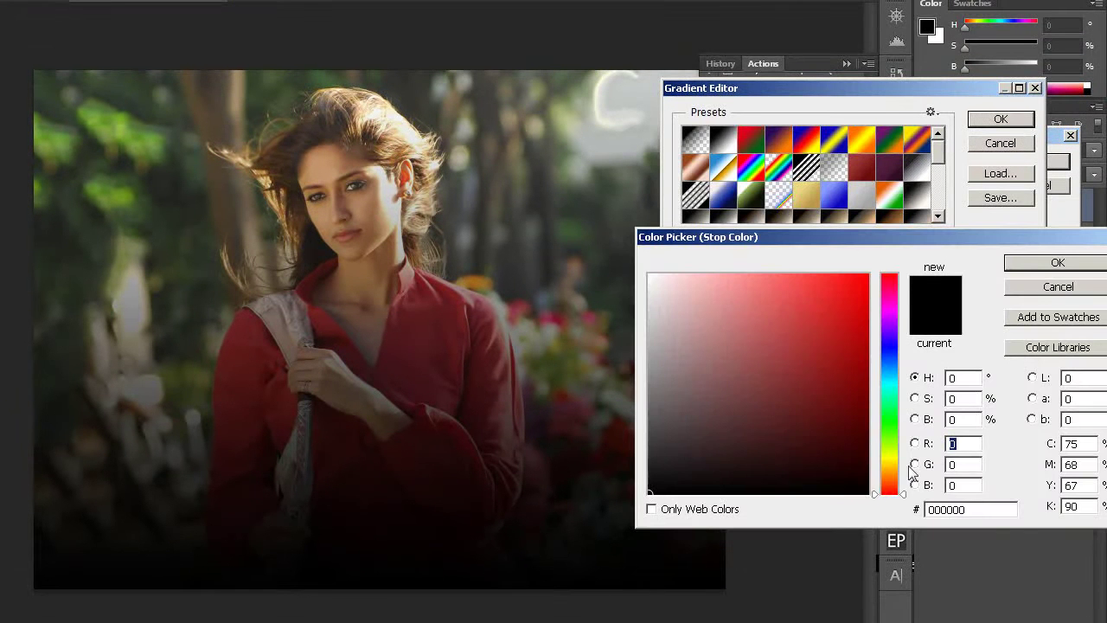
pyautogui.click(988, 459)
pyautogui.press('BackSpace')
pyautogui.press('BackSpace')
pyautogui.press('BackSpace')
pyautogui.press('BackSpace')
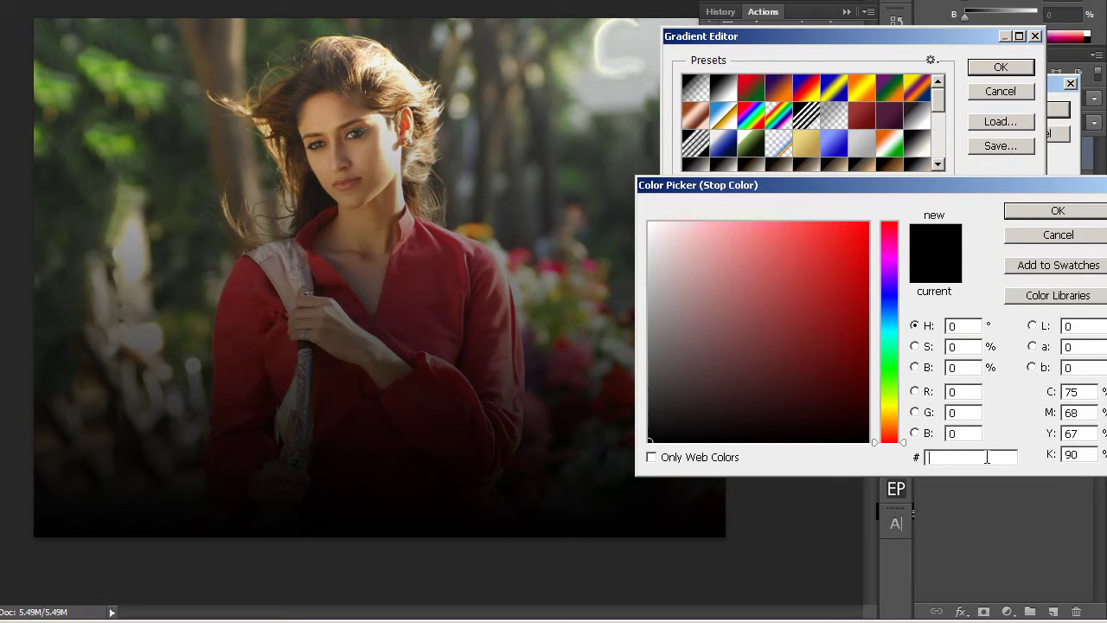
pyautogui.write('b9')
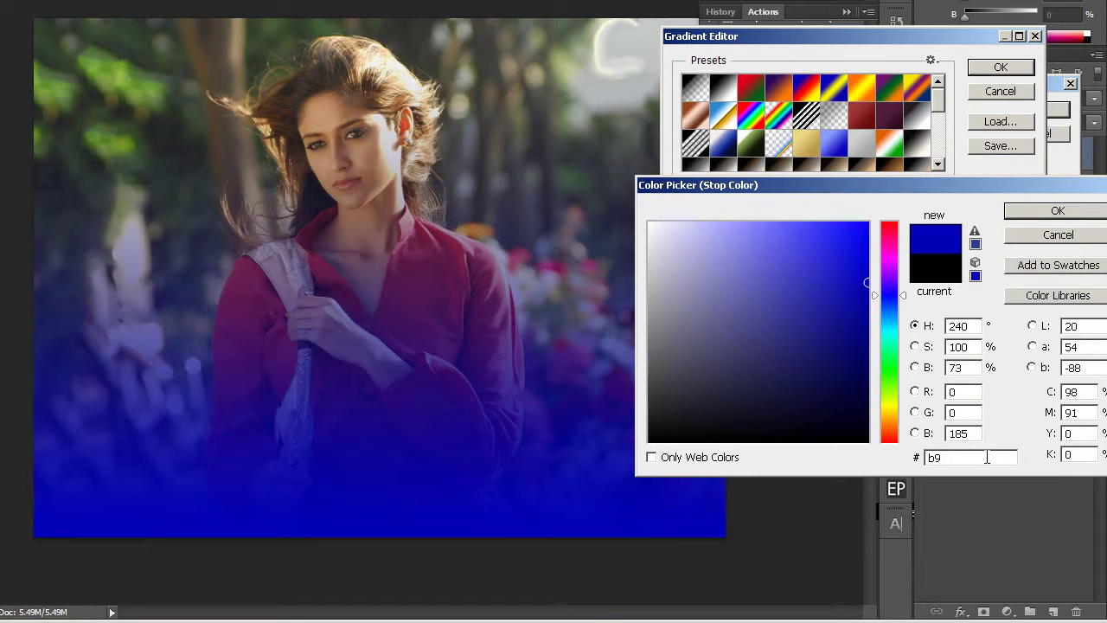
pyautogui.write('4011')
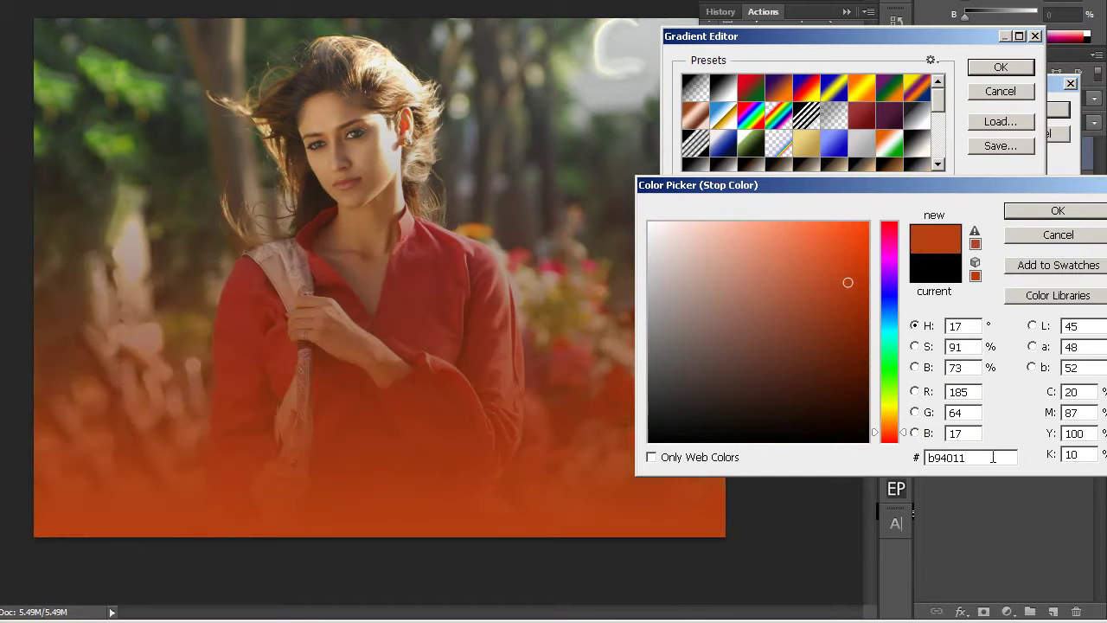
pyautogui.click(1050, 212)
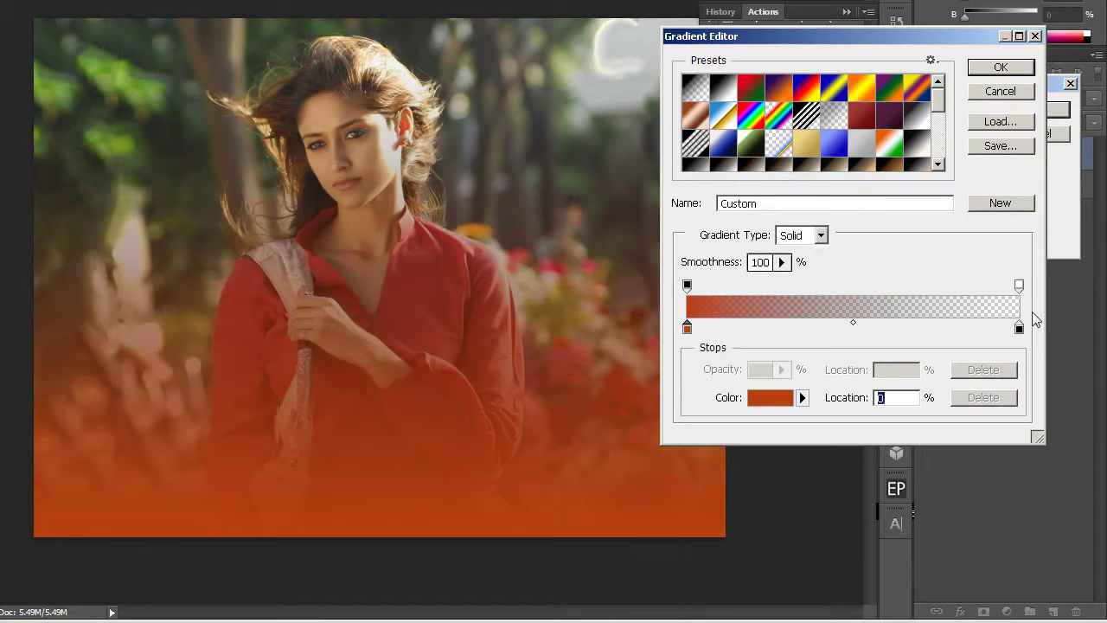
# Set the gradient's right colour stop to pale peach f1ddd3.
pyautogui.click(1018, 329)
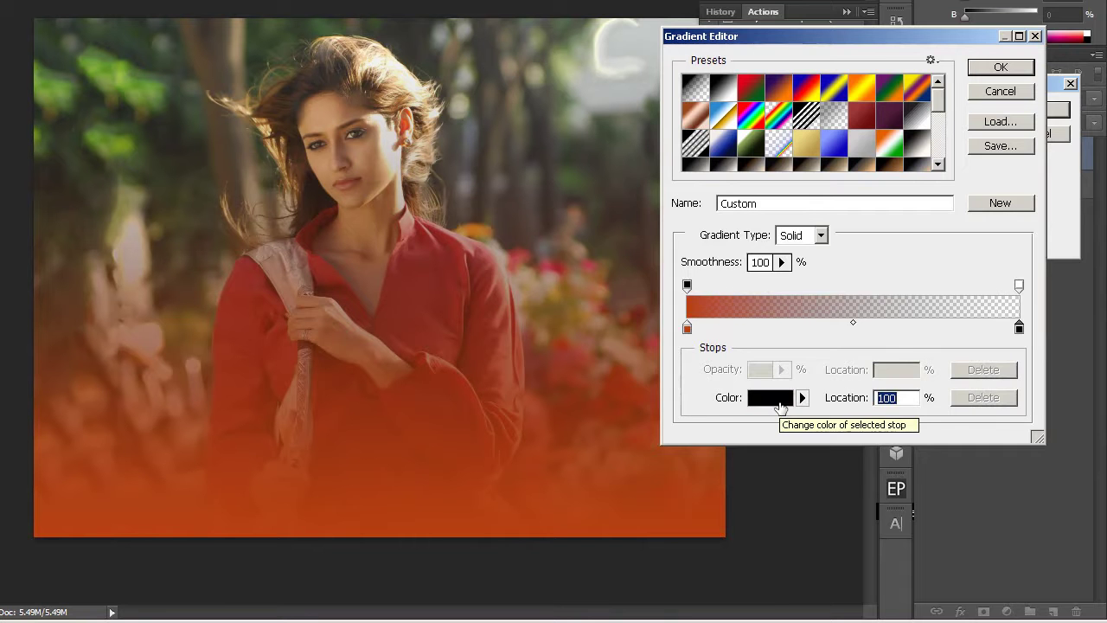
pyautogui.click(780, 406)
pyautogui.click(979, 457)
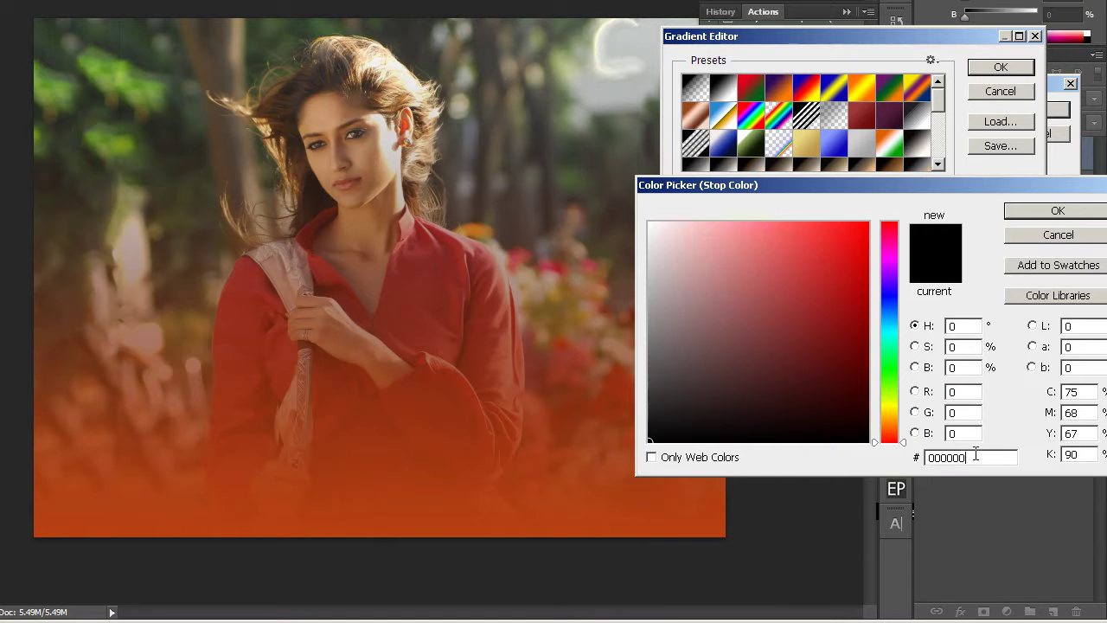
pyautogui.press('BackSpace')
pyautogui.write('f1d')
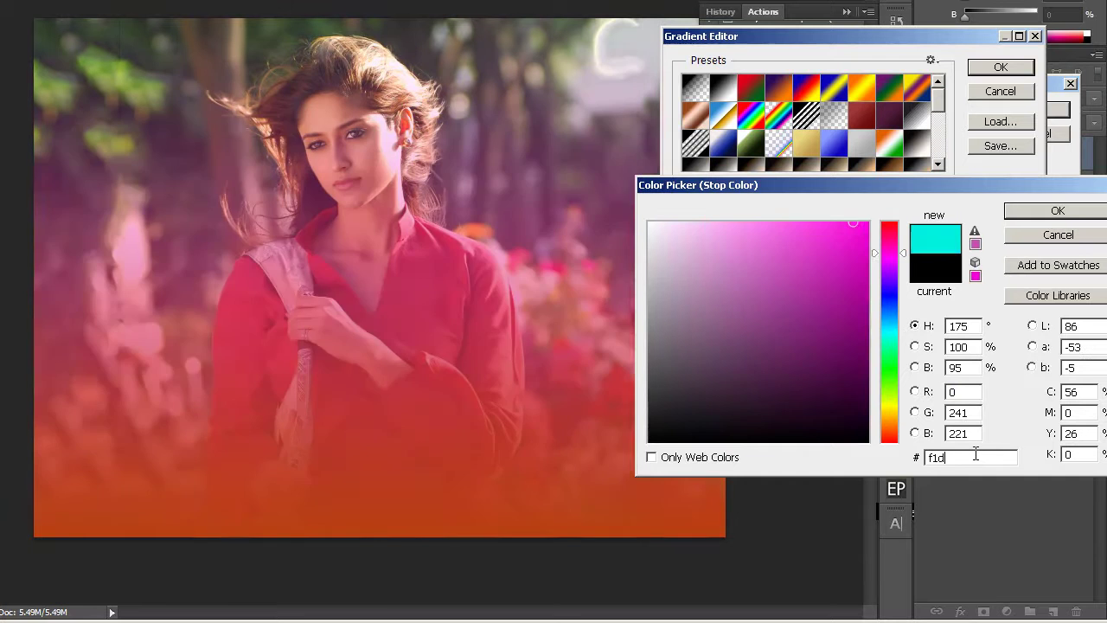
pyautogui.write('dd')
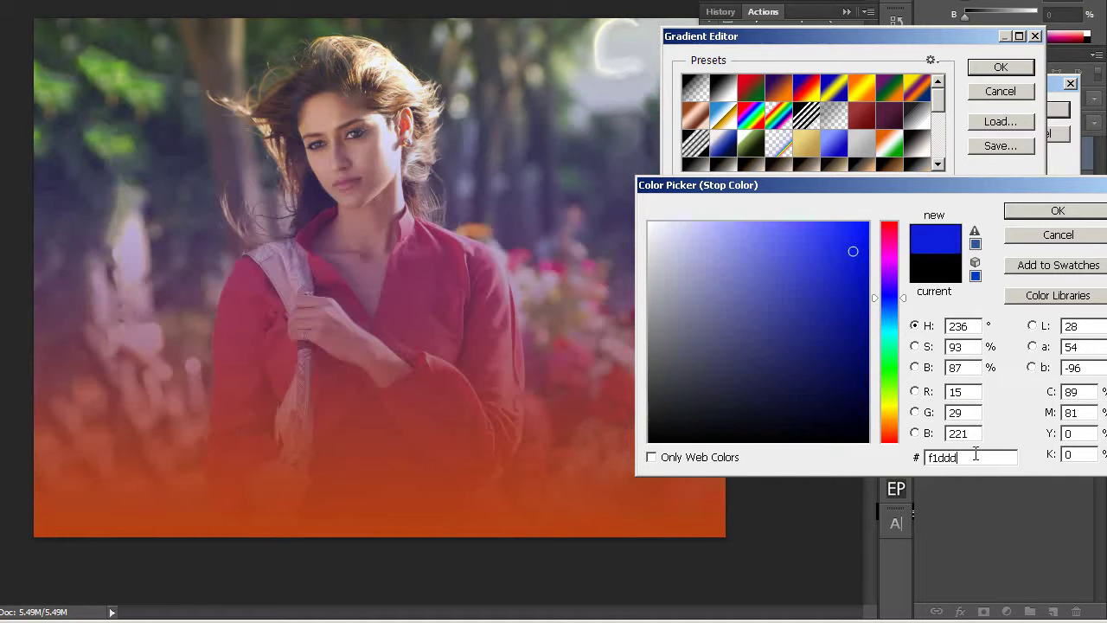
pyautogui.write('3')
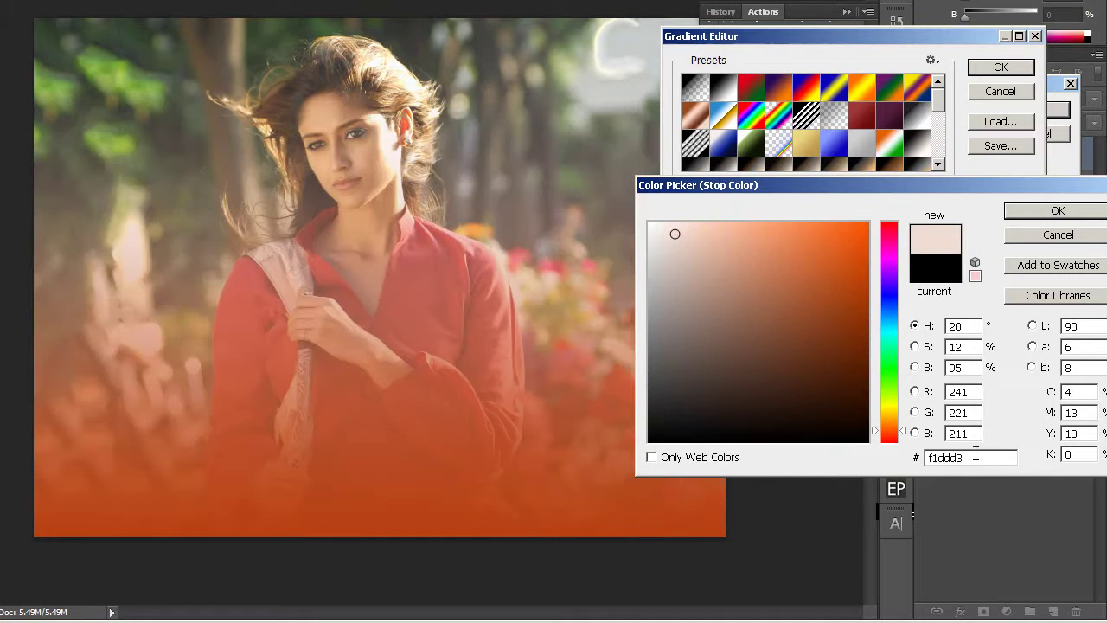
pyautogui.click(1078, 212)
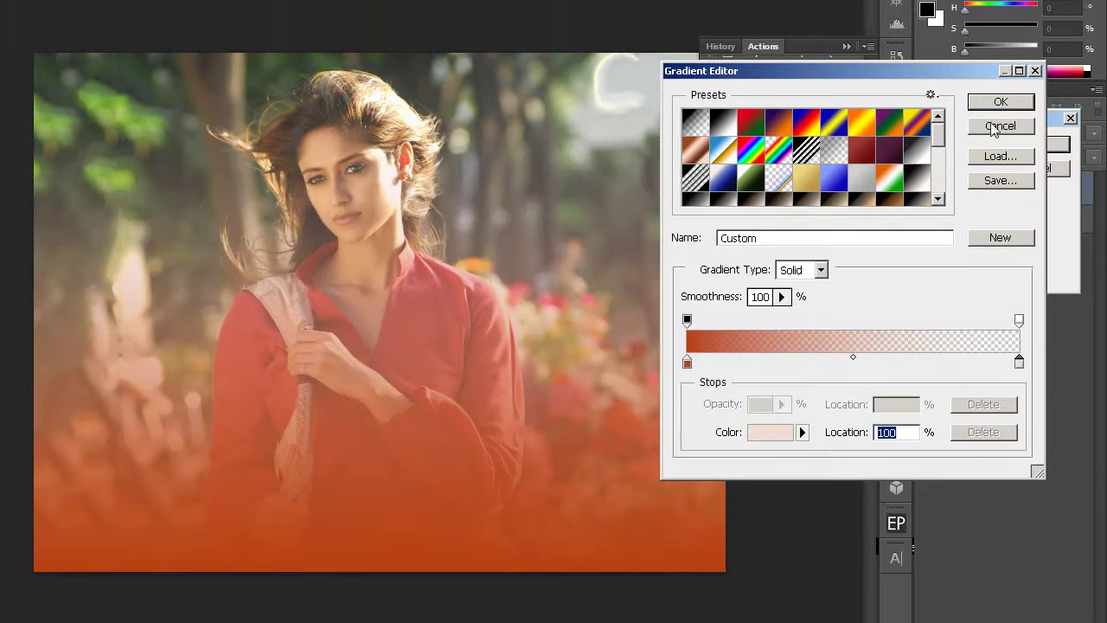
# Make the gradient fill radial, angle 133°, scale 150%, reversed.
pyautogui.click(1000, 139)
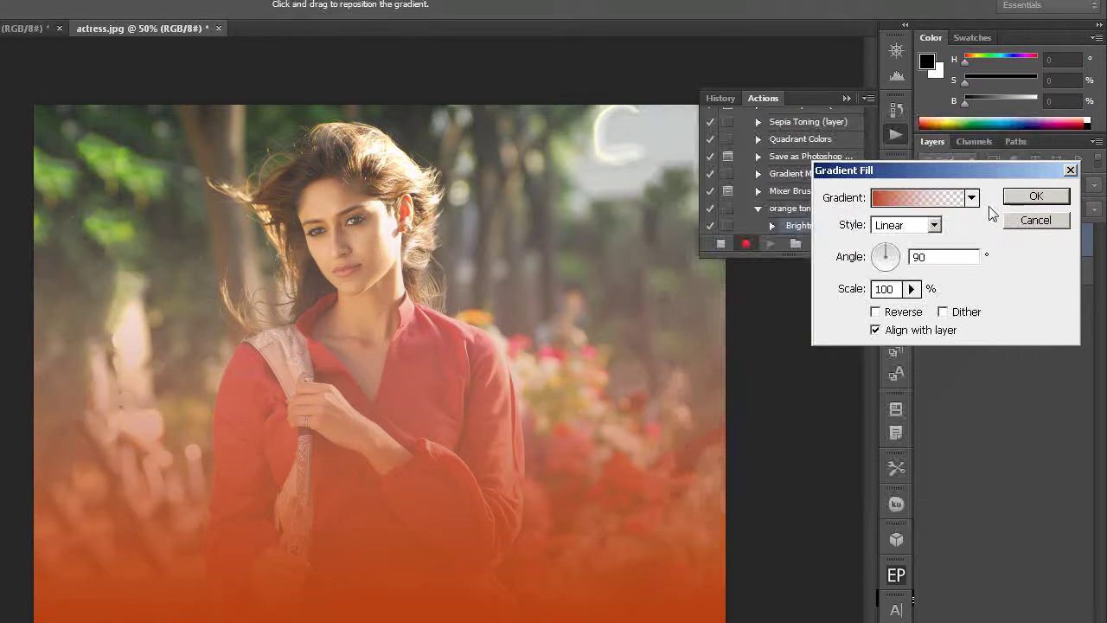
pyautogui.click(933, 226)
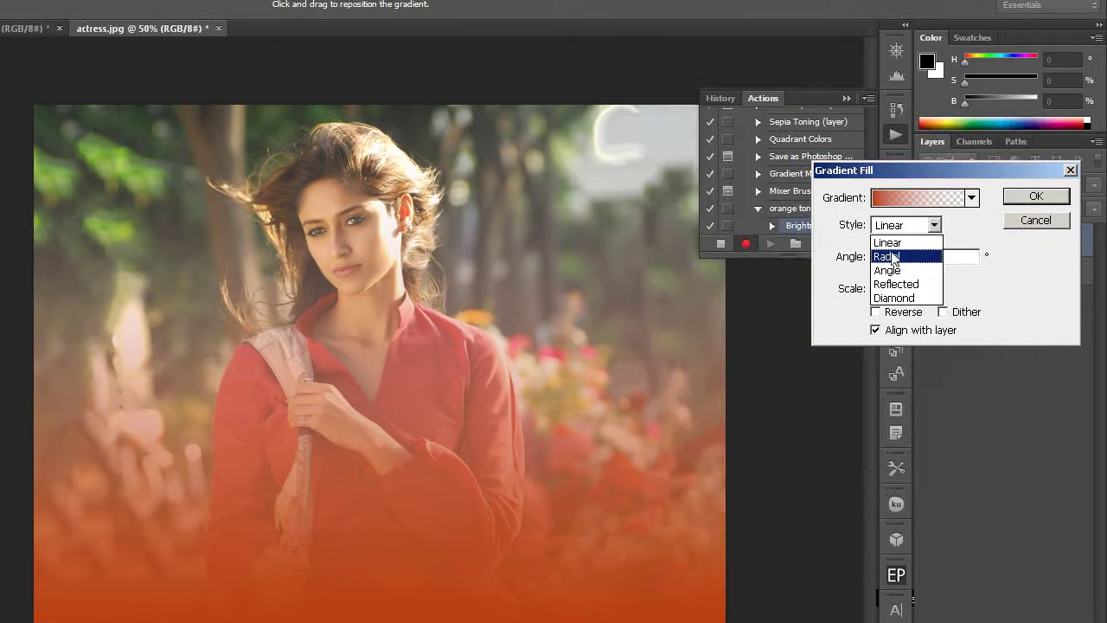
pyautogui.click(886, 257)
pyautogui.click(952, 257)
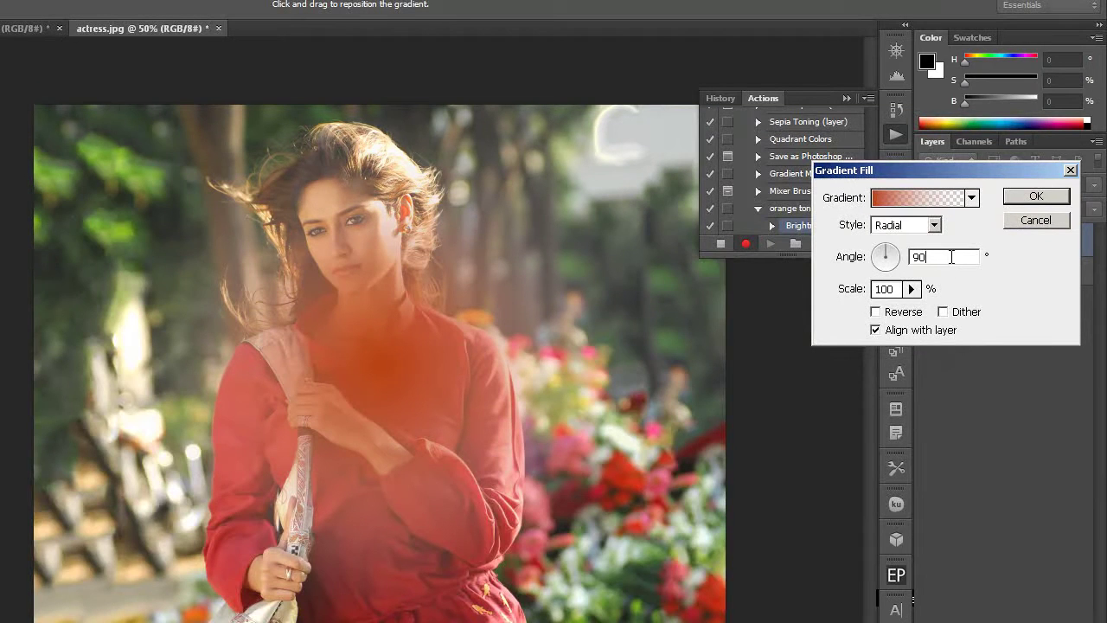
pyautogui.press('BackSpace')
pyautogui.press('BackSpace')
pyautogui.write('133')
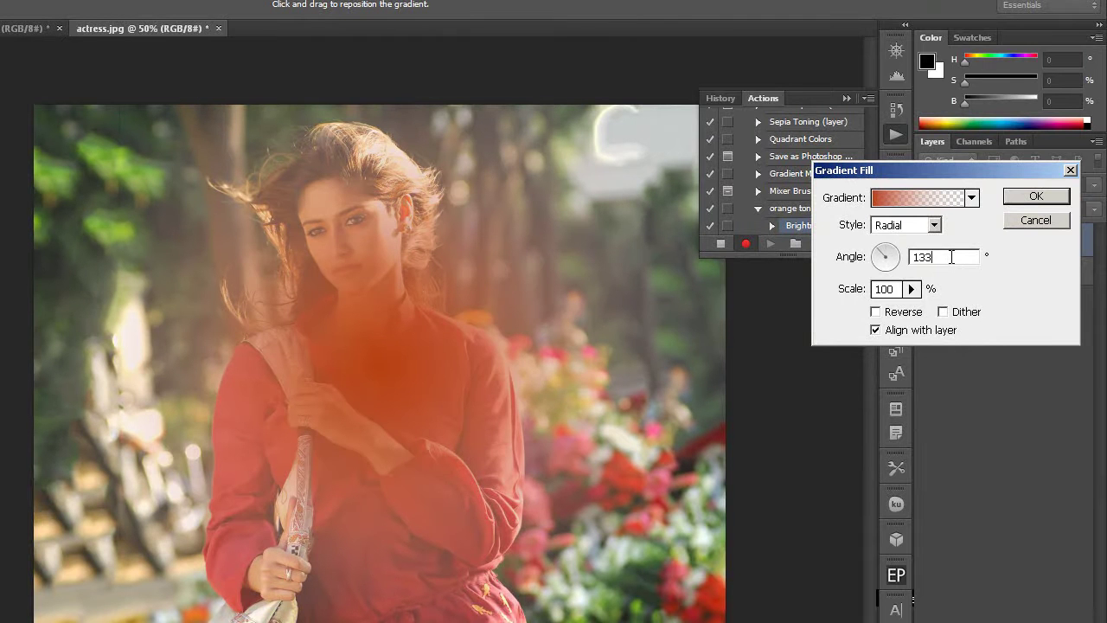
pyautogui.click(899, 289)
pyautogui.press('BackSpace')
pyautogui.press('BackSpace')
pyautogui.write('50')
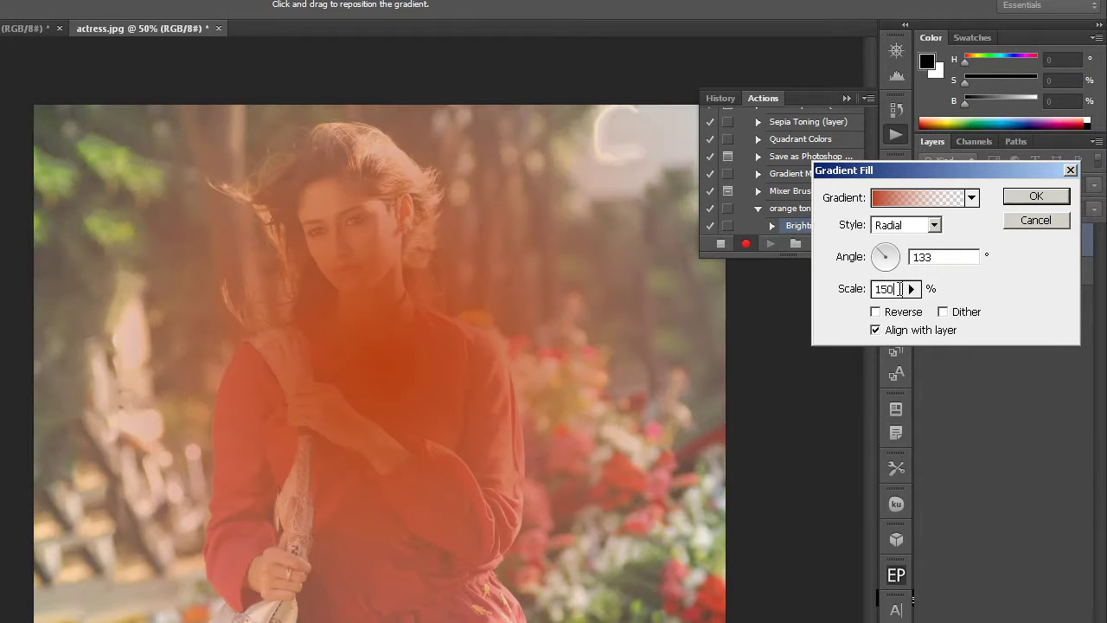
pyautogui.click(875, 312)
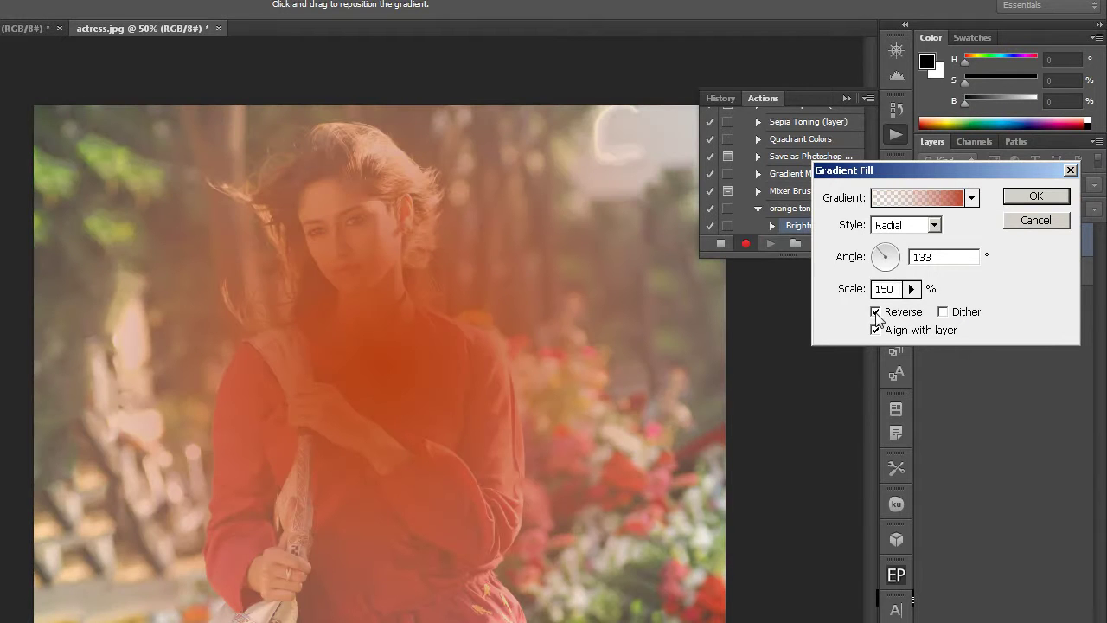
pyautogui.click(1035, 197)
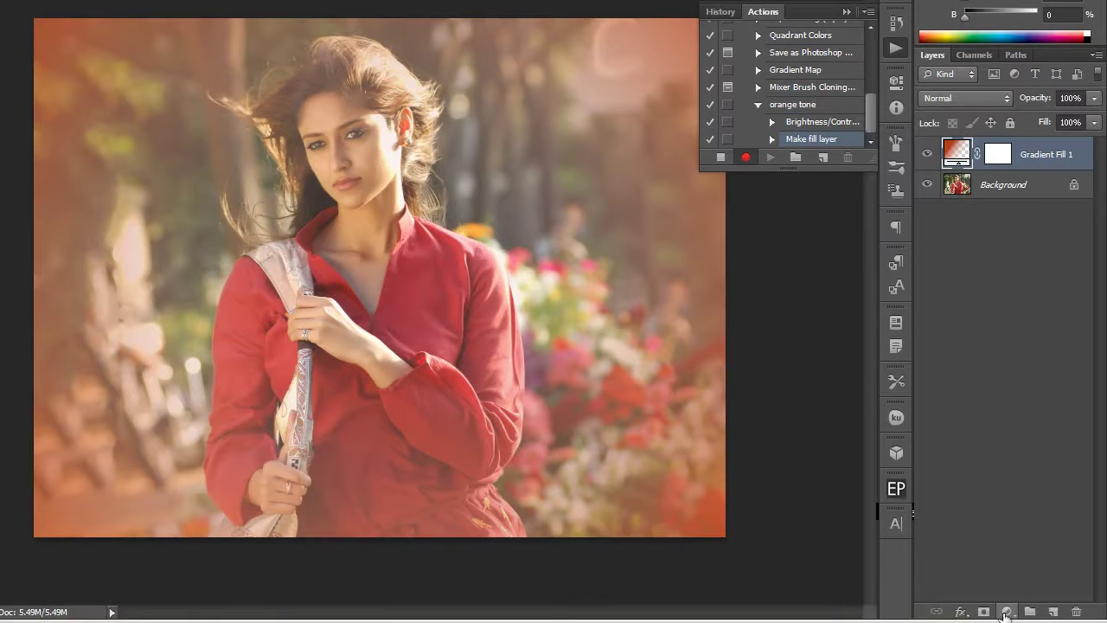
# Add a Solid Color fill layer with hex colour 867b52.
pyautogui.click(1005, 613)
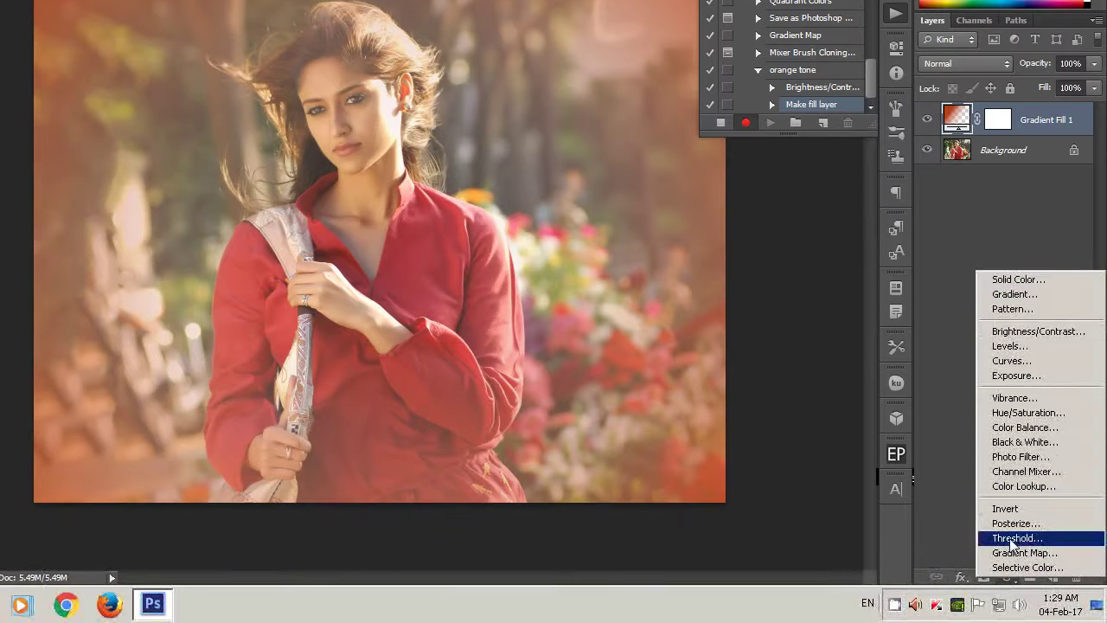
pyautogui.click(1017, 280)
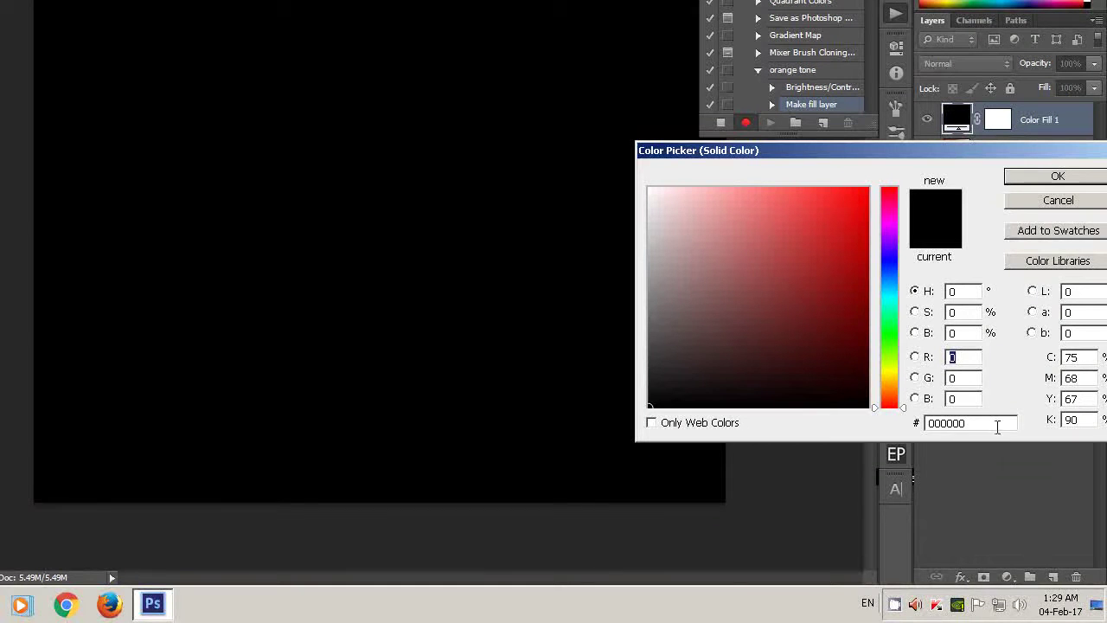
pyautogui.press('BackSpace')
pyautogui.press('BackSpace')
pyautogui.press('BackSpace')
pyautogui.press('BackSpace')
pyautogui.press('BackSpace')
pyautogui.write('86')
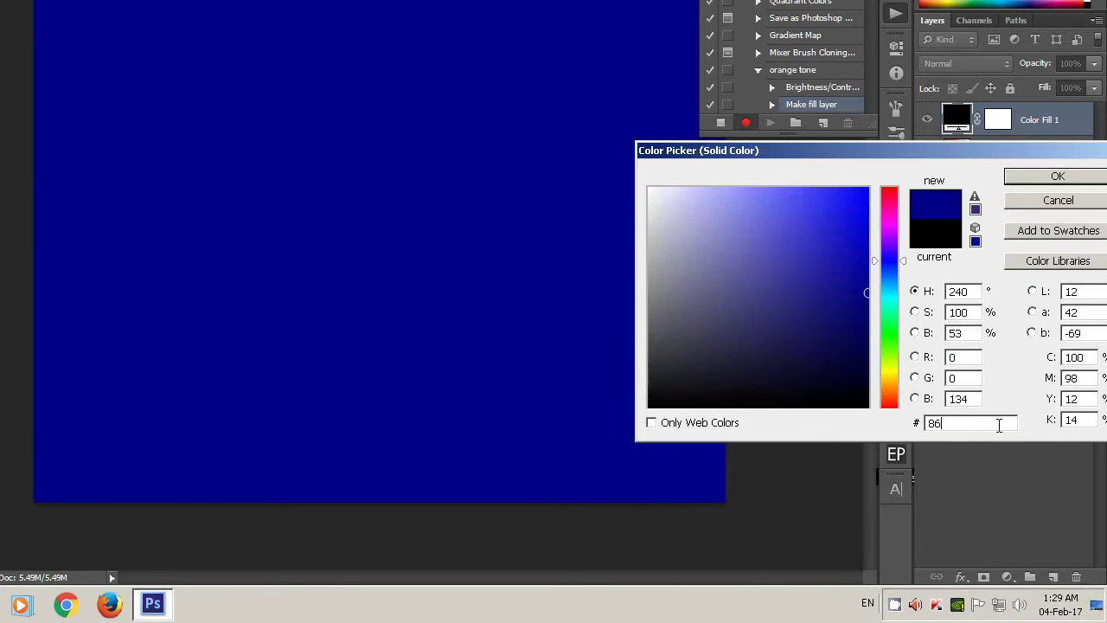
pyautogui.write('7b52')
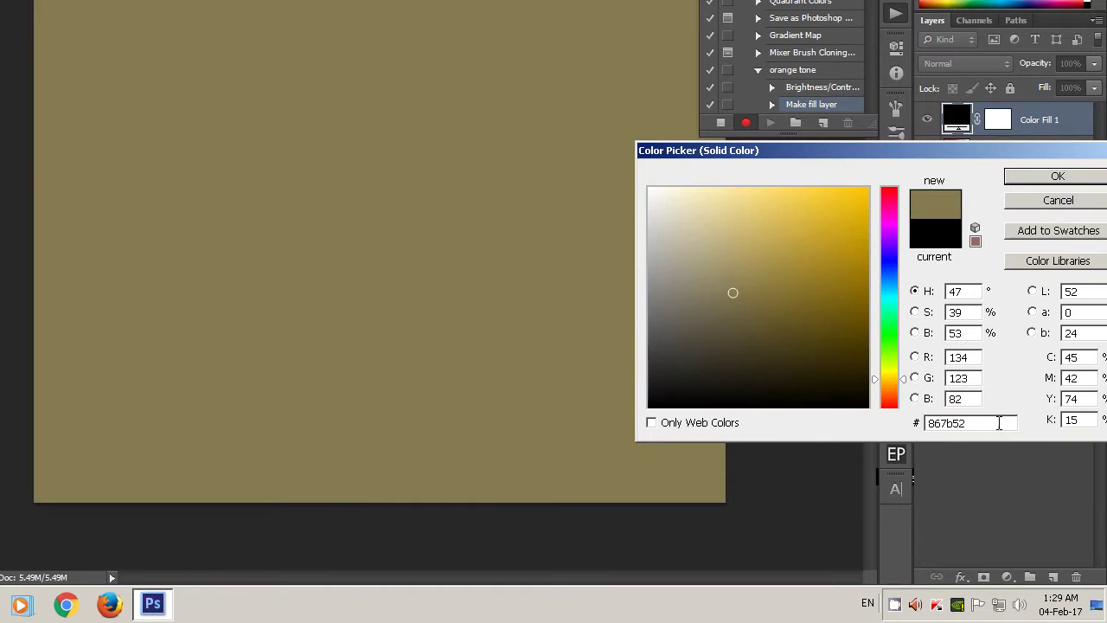
pyautogui.click(1064, 177)
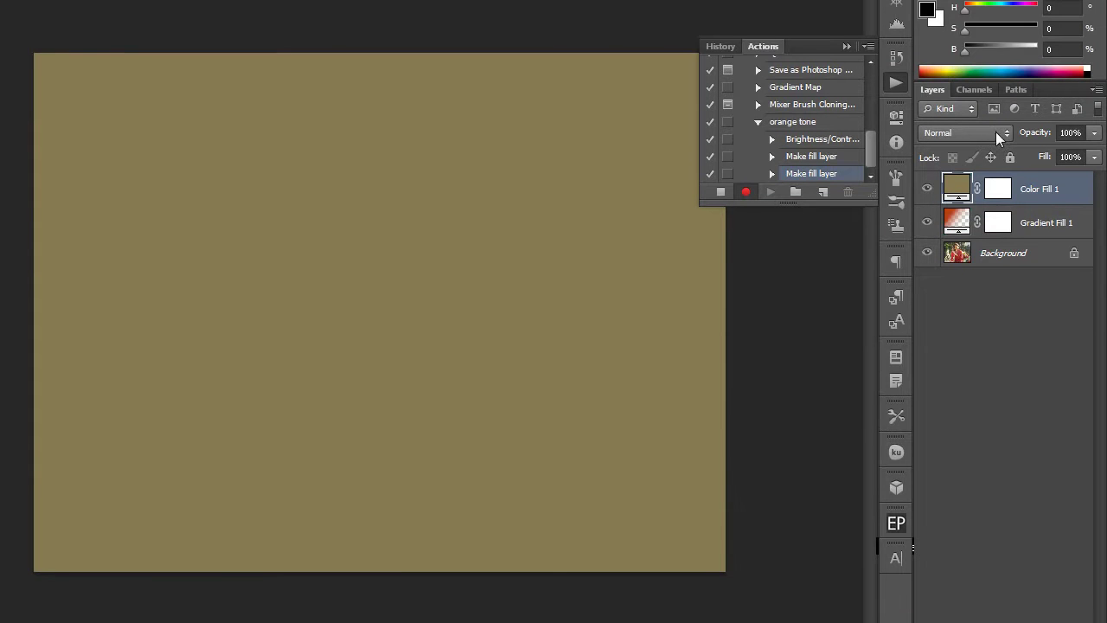
# Set Color Fill 1 to Soft Light, flatten the image, and stop recording orange tone.
pyautogui.click(1003, 170)
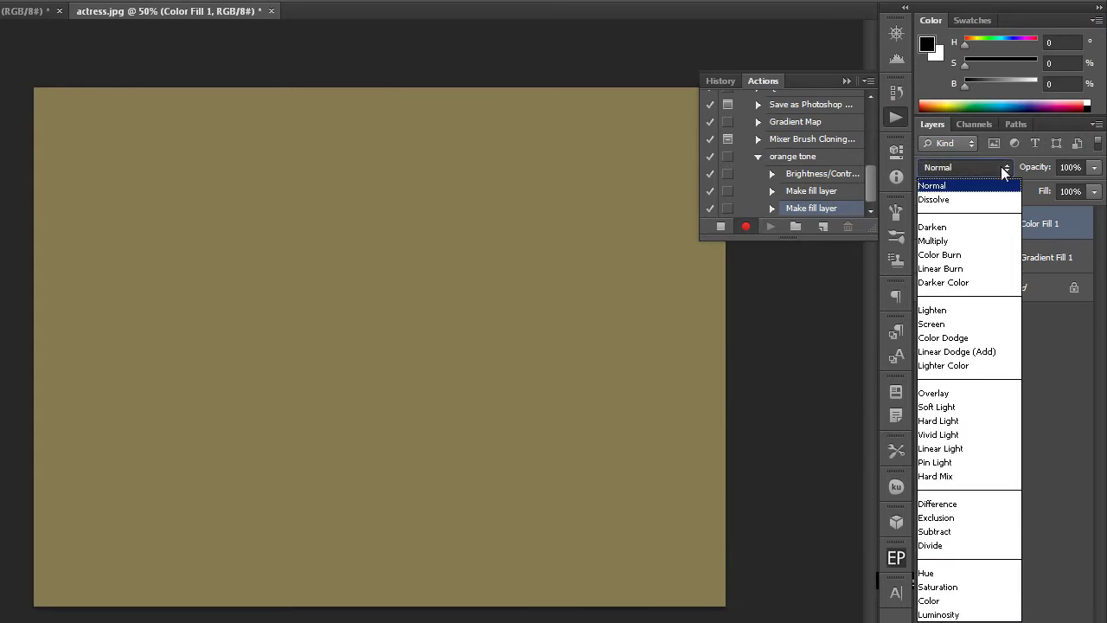
pyautogui.click(957, 408)
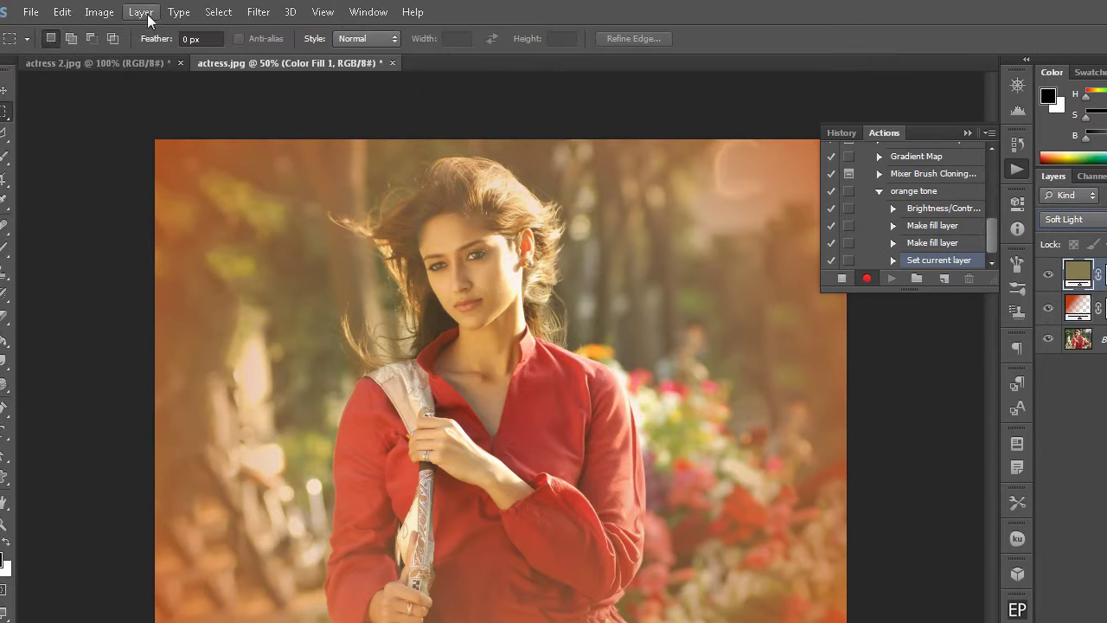
pyautogui.click(143, 12)
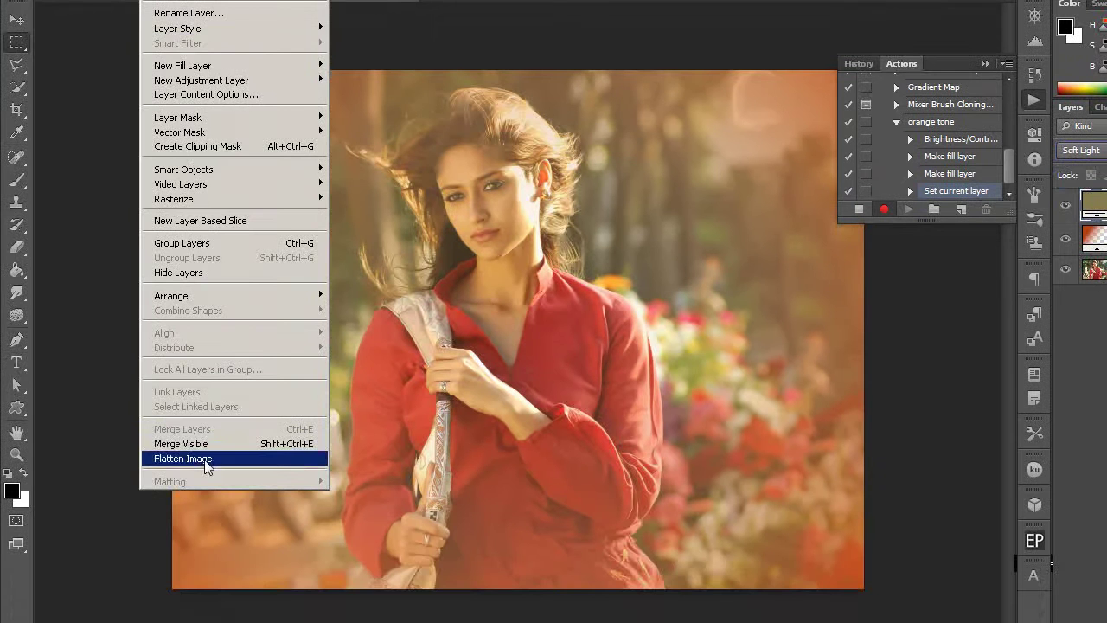
pyautogui.click(207, 465)
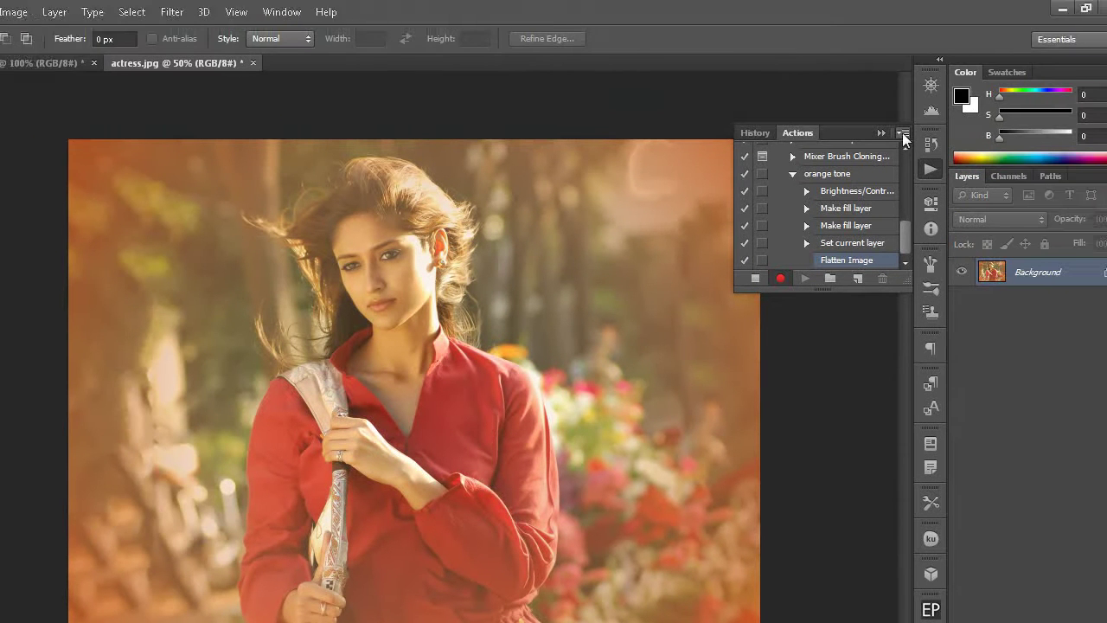
pyautogui.click(1006, 63)
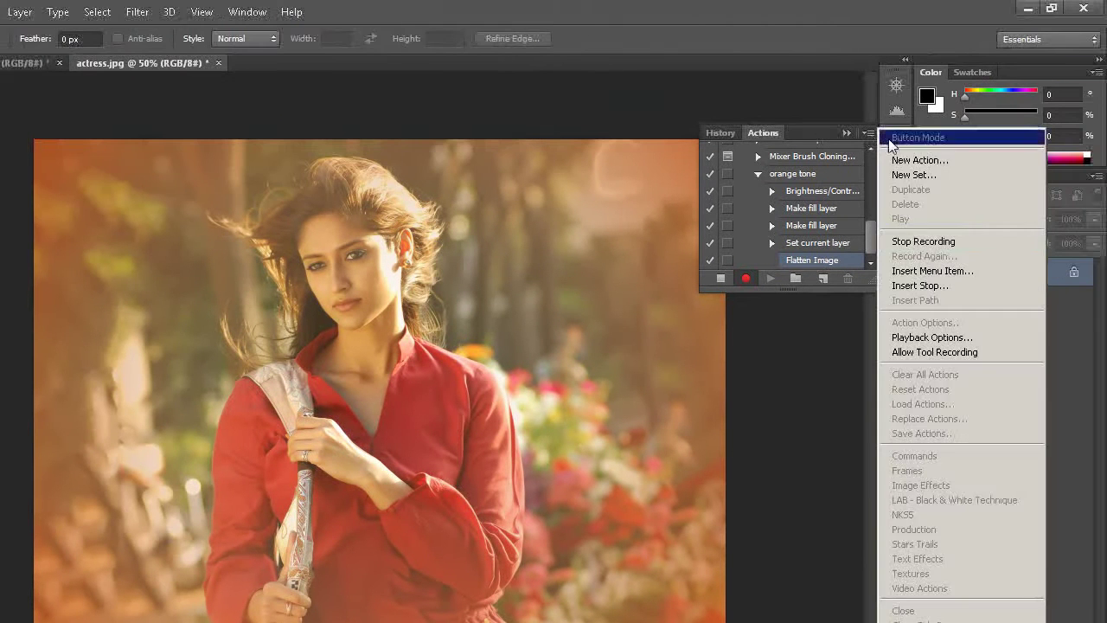
pyautogui.click(926, 241)
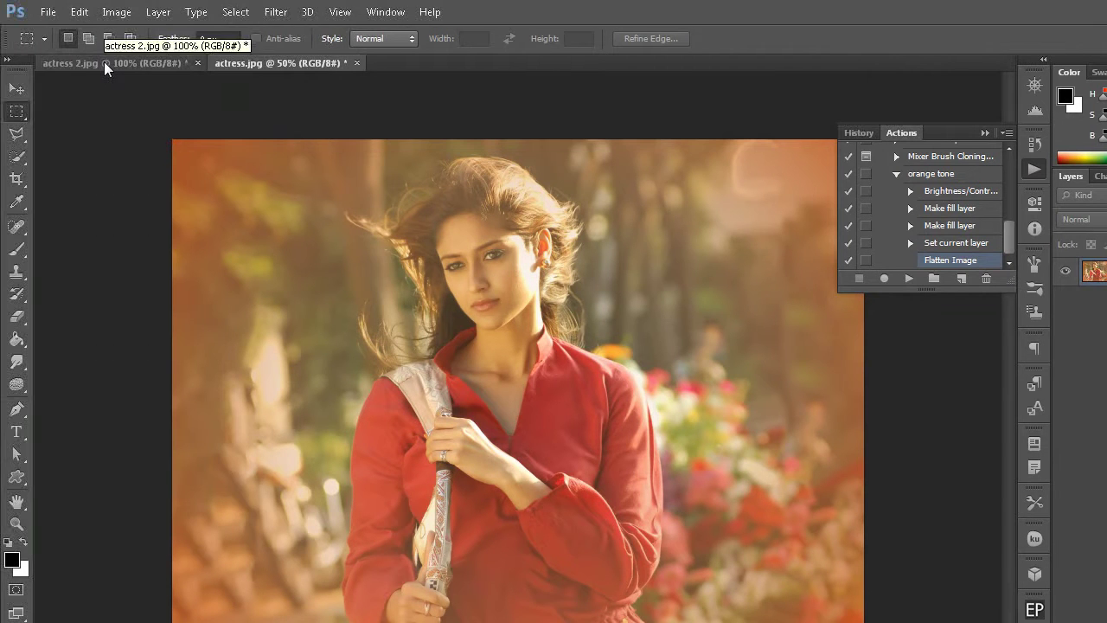
# Play the orange tone action on actress 2.jpg.
pyautogui.click(104, 61)
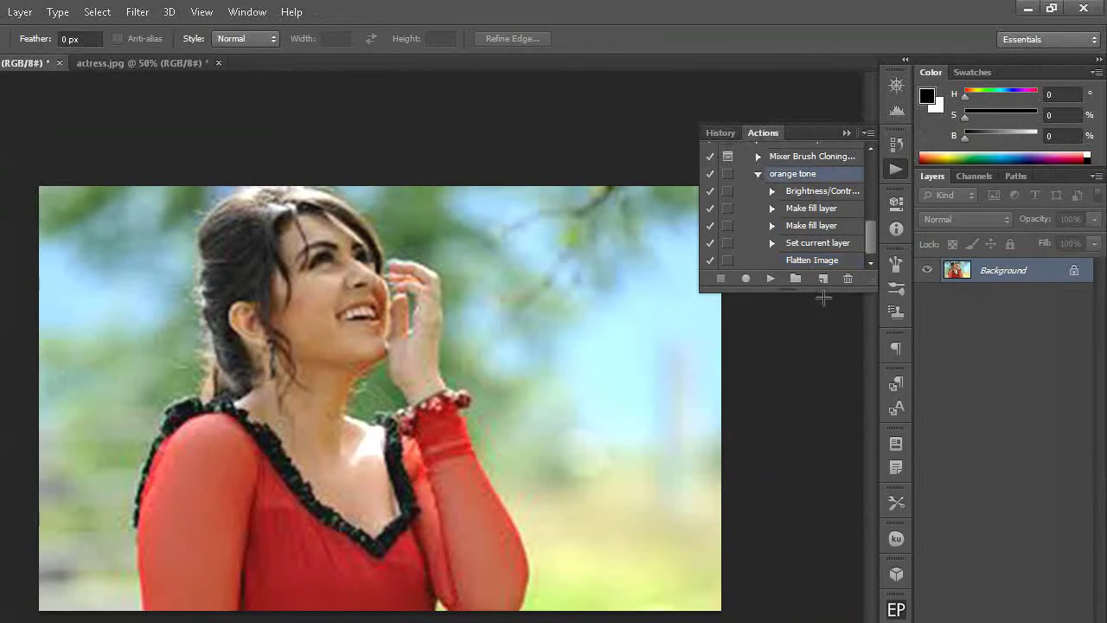
pyautogui.click(771, 279)
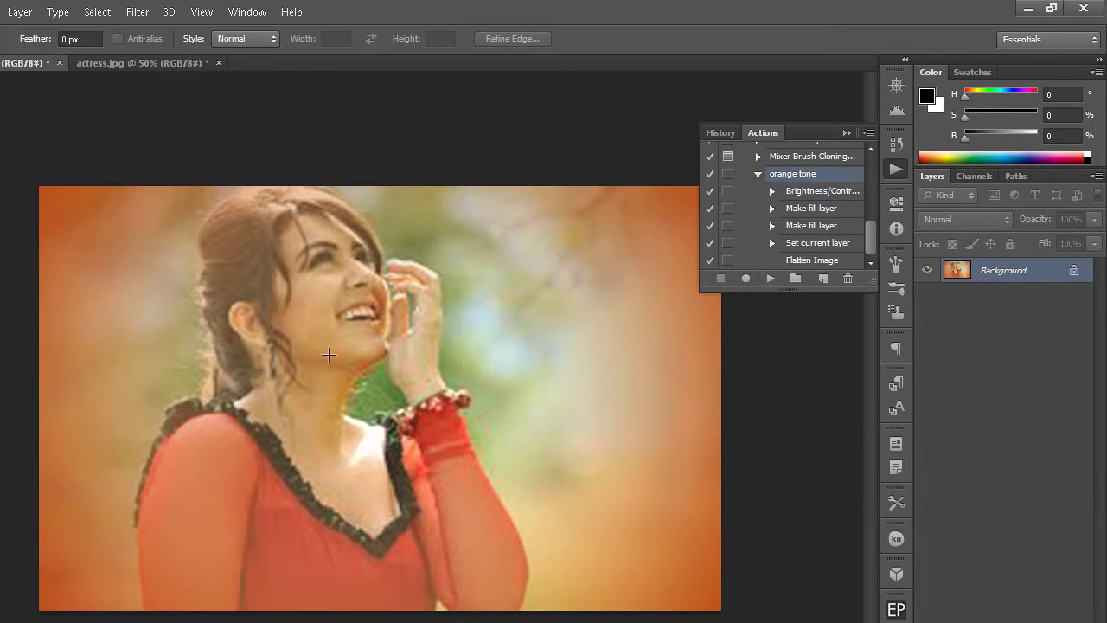